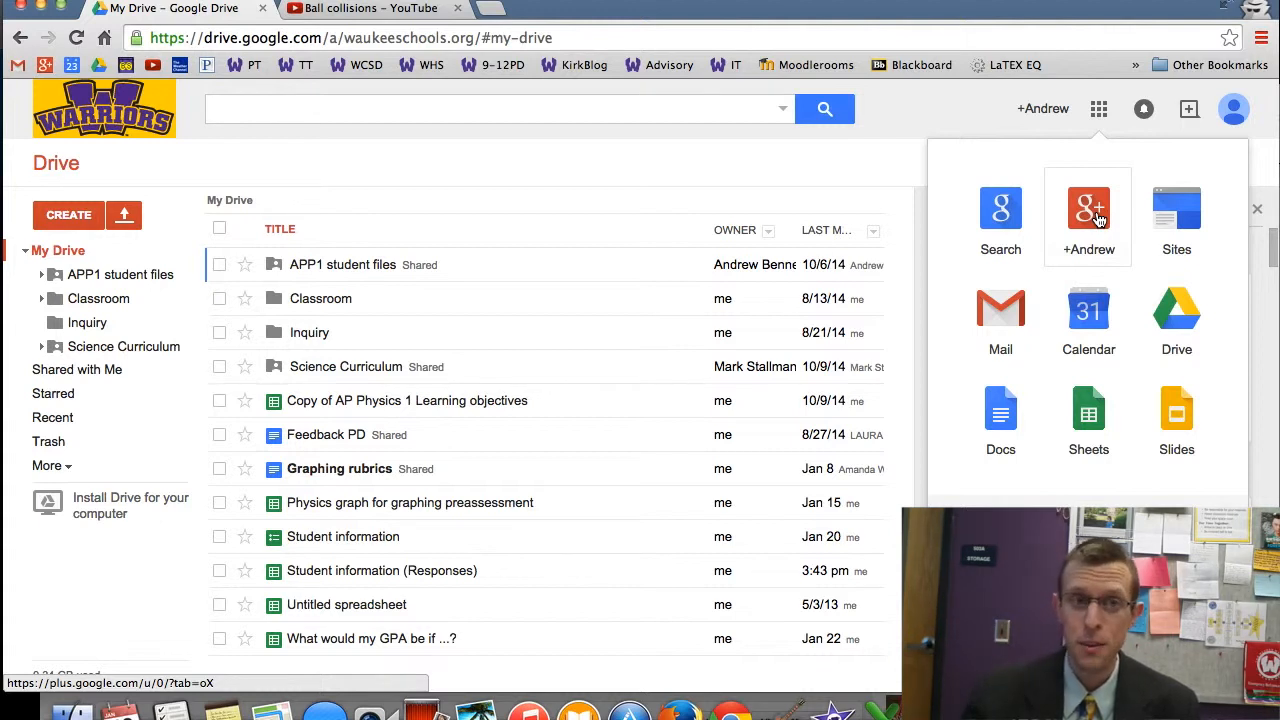
- Switch from Drive to Google+ and open its Communities page
left_click(922, 120)
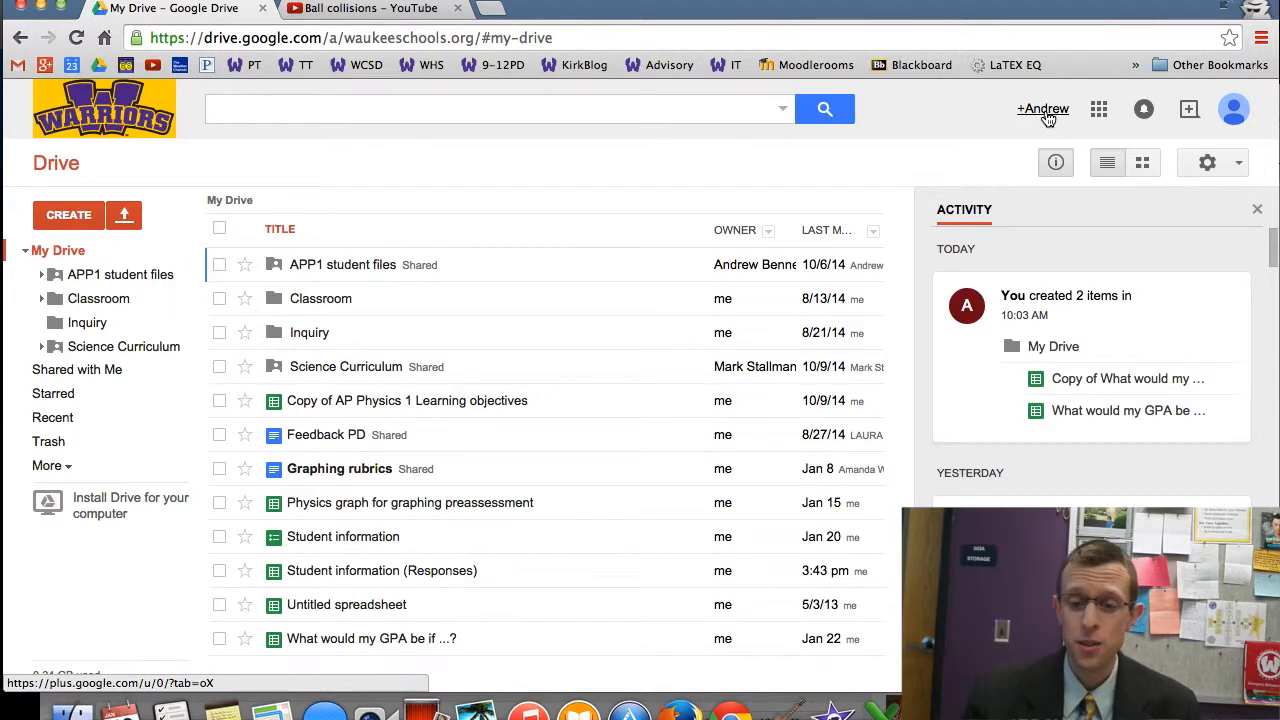
left_click(1040, 112)
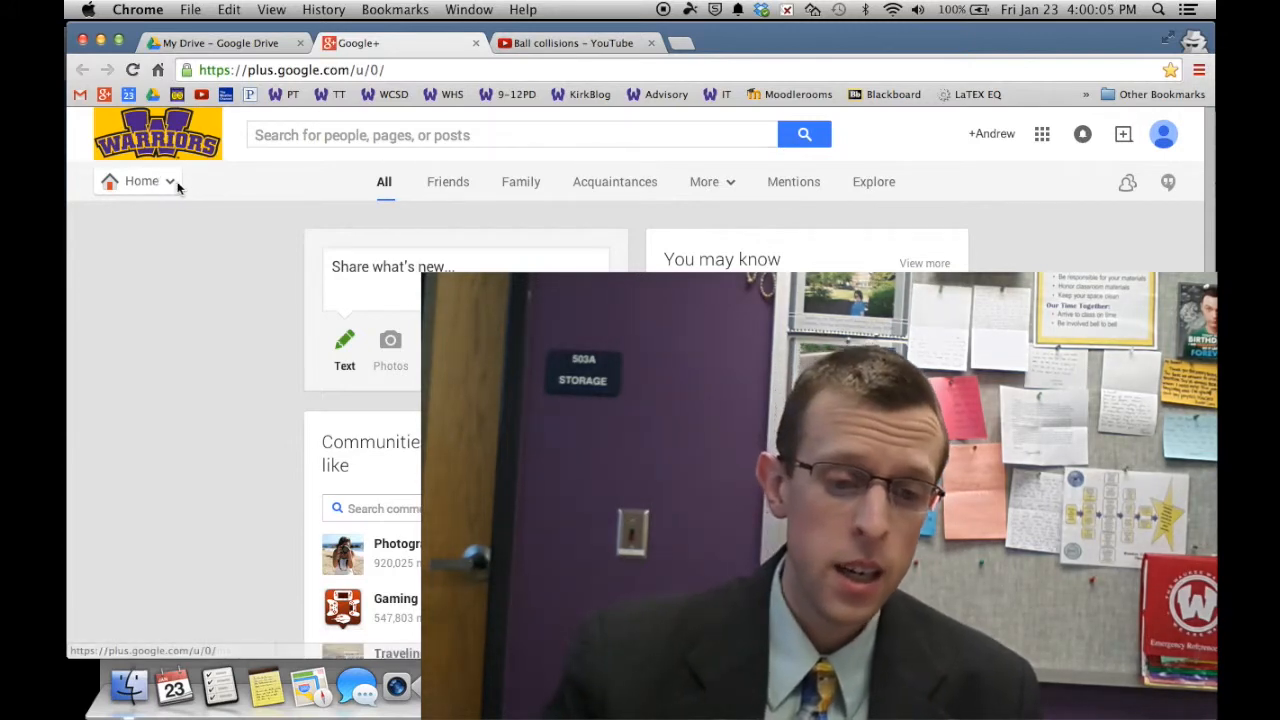
mouse_move(171, 181)
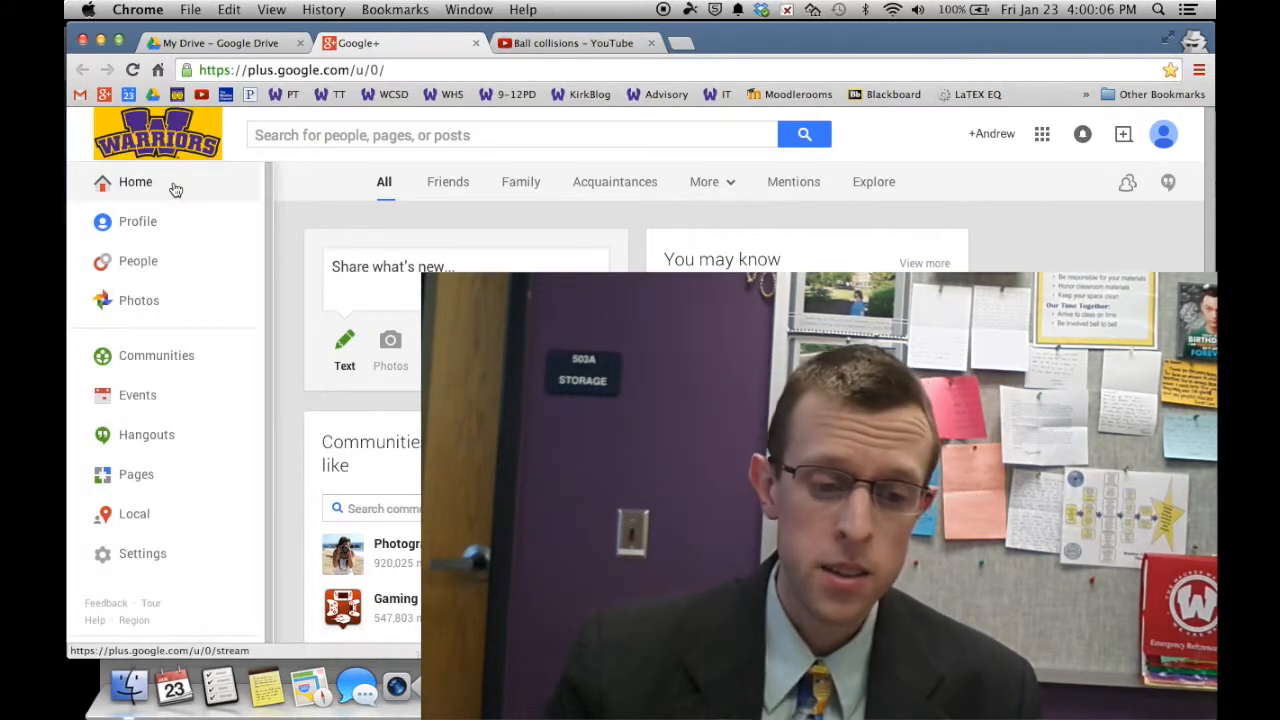
left_click(182, 358)
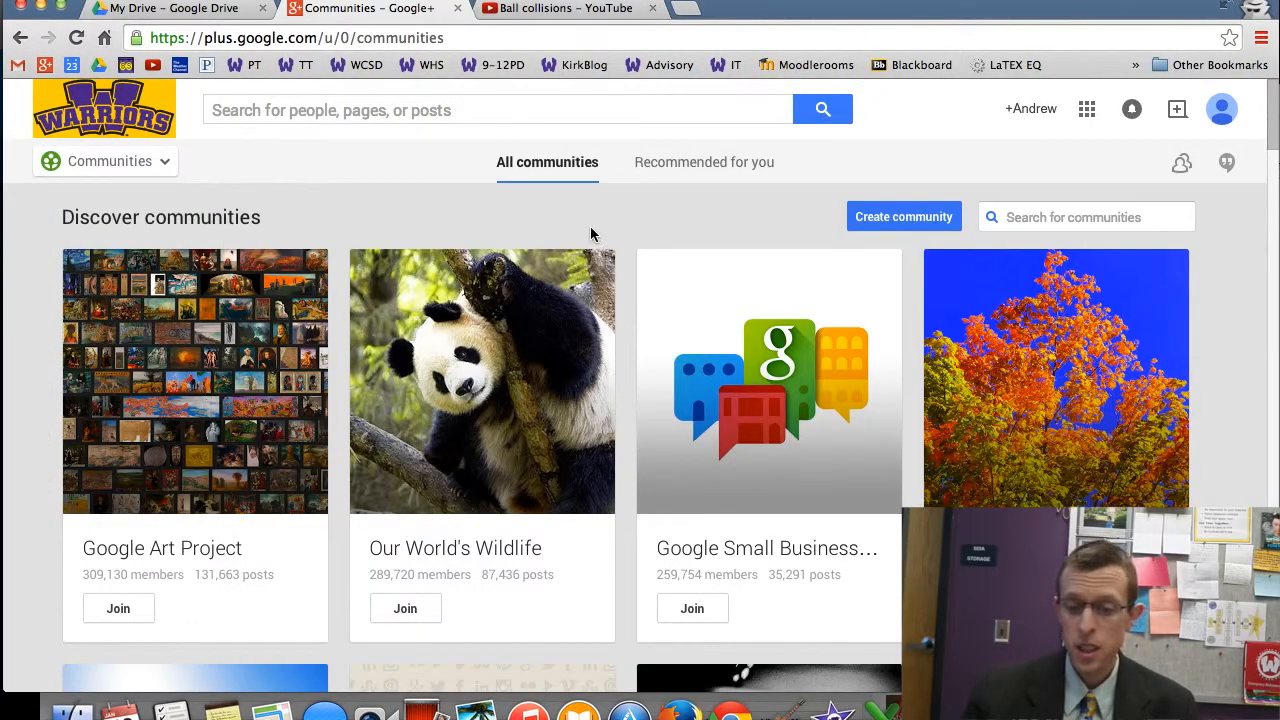
- Start creating a community that is not restricted to waukeeschools.org
left_click(931, 221)
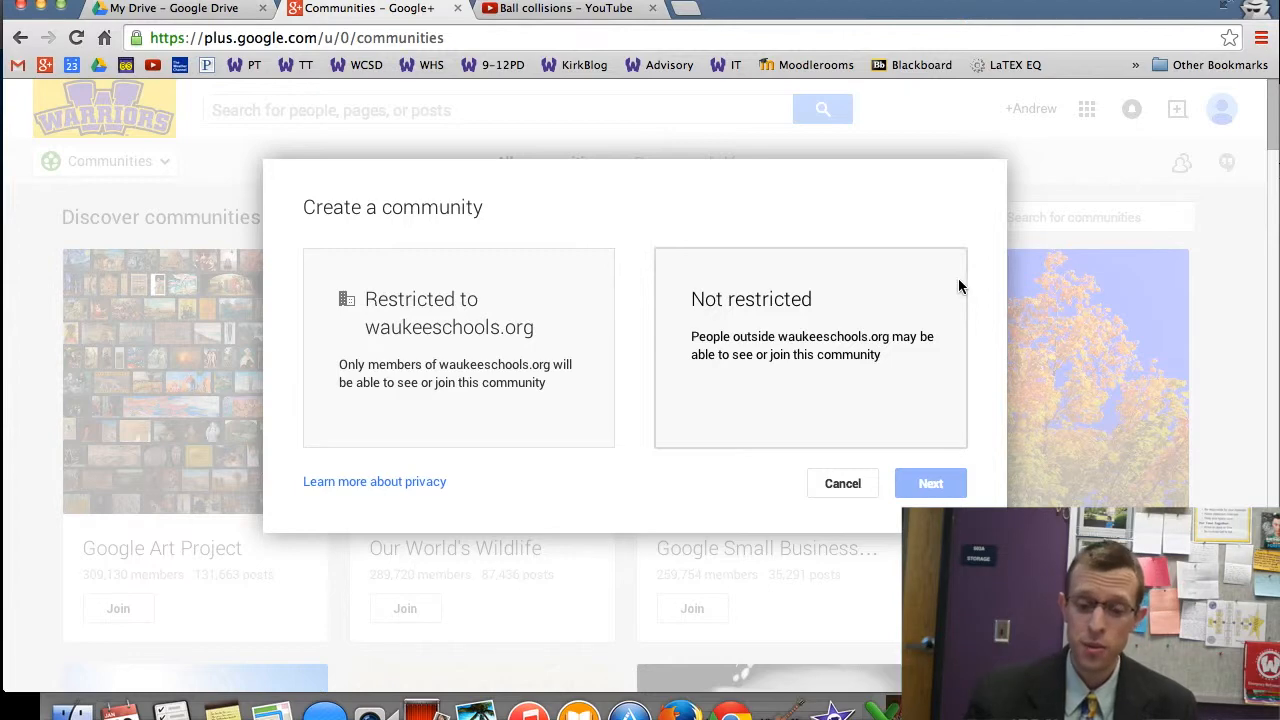
left_click(801, 340)
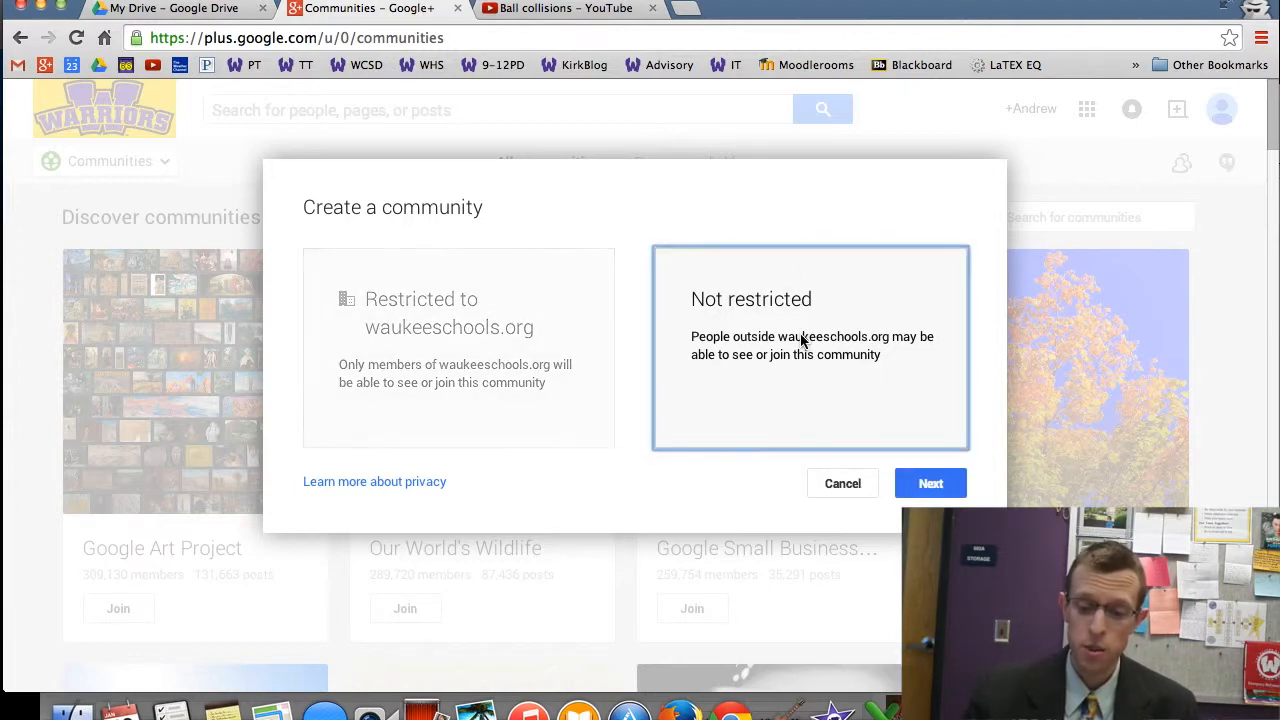
left_click(930, 482)
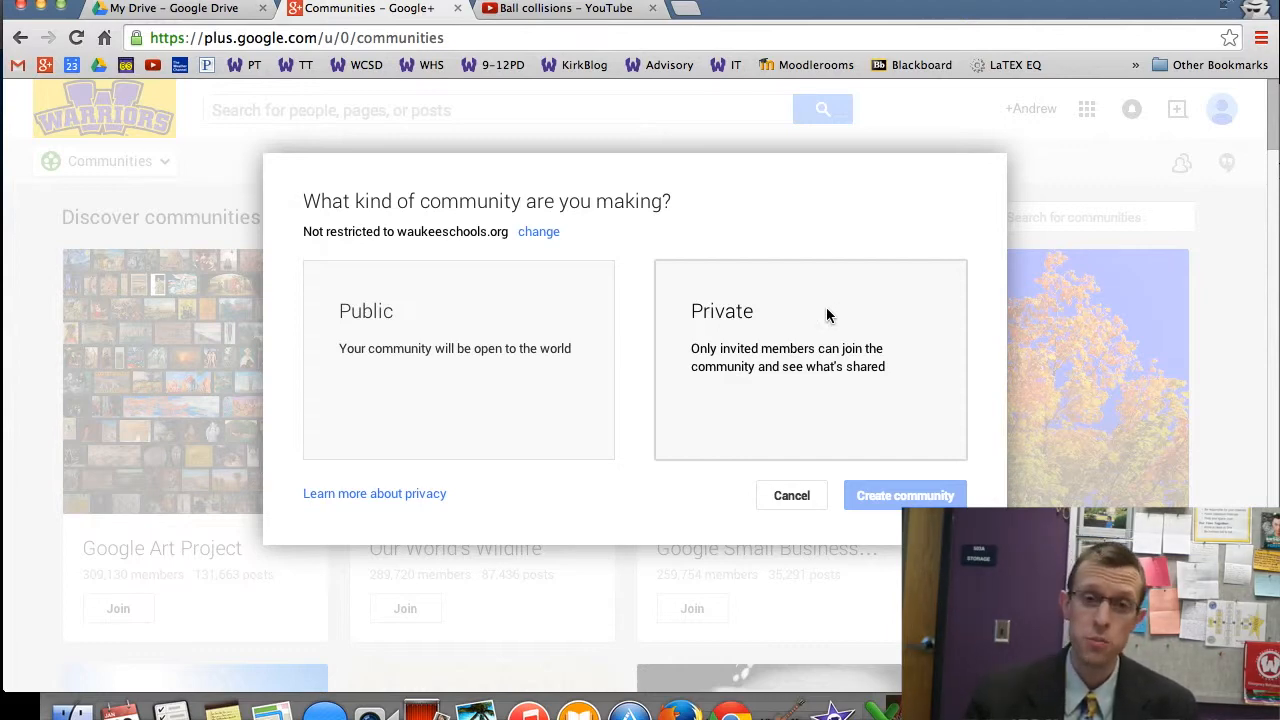
- Make the community private, name it "AP Physics 1", and allow people to find it and ask to join
left_click(768, 352)
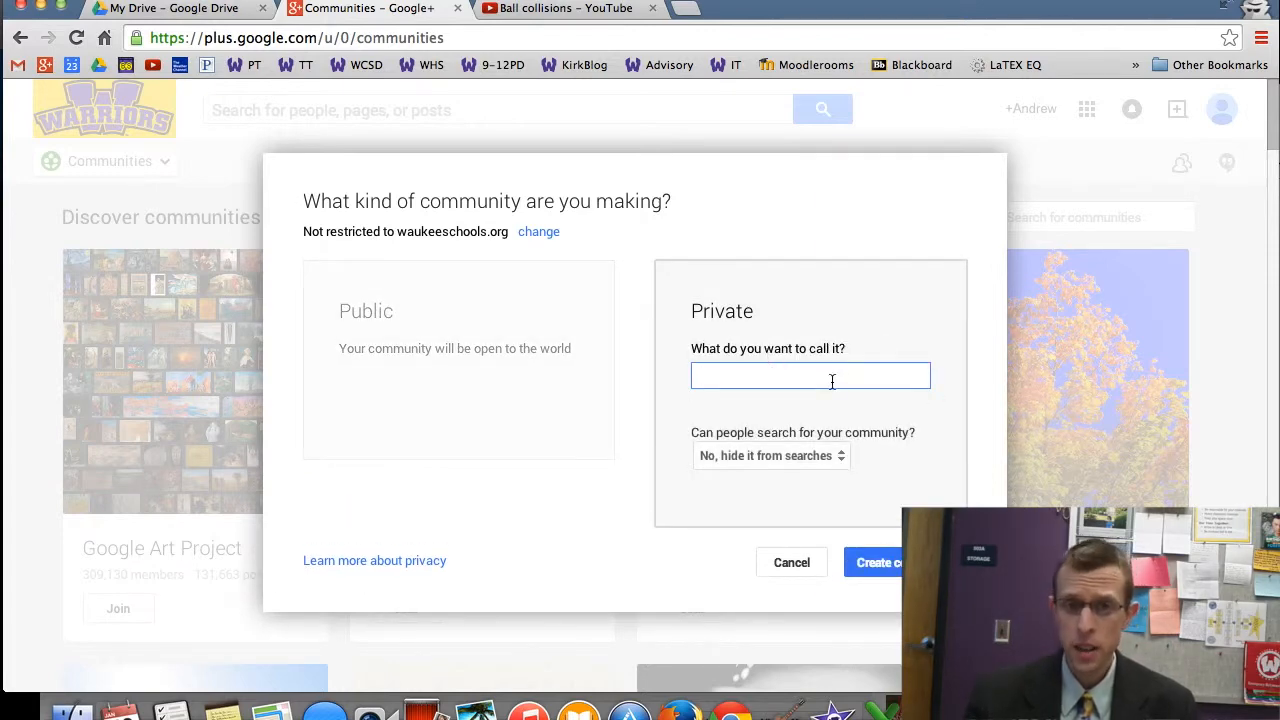
type("AP P")
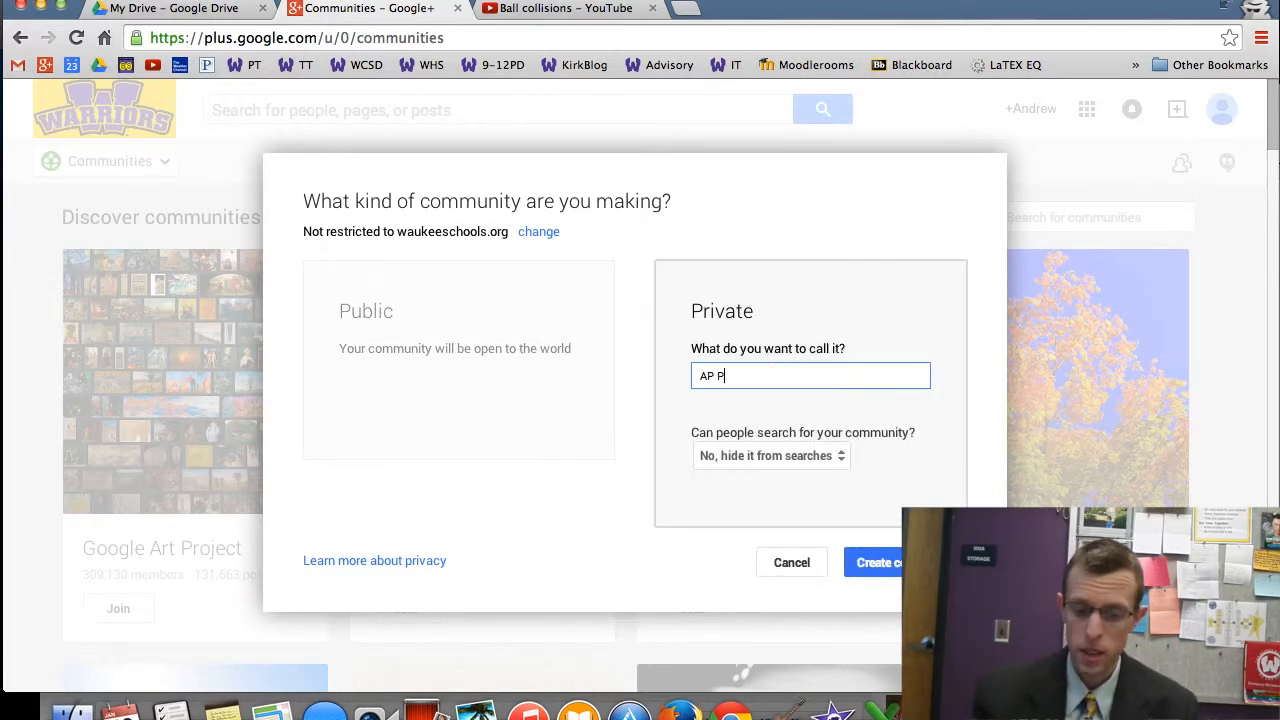
type("hysics 1")
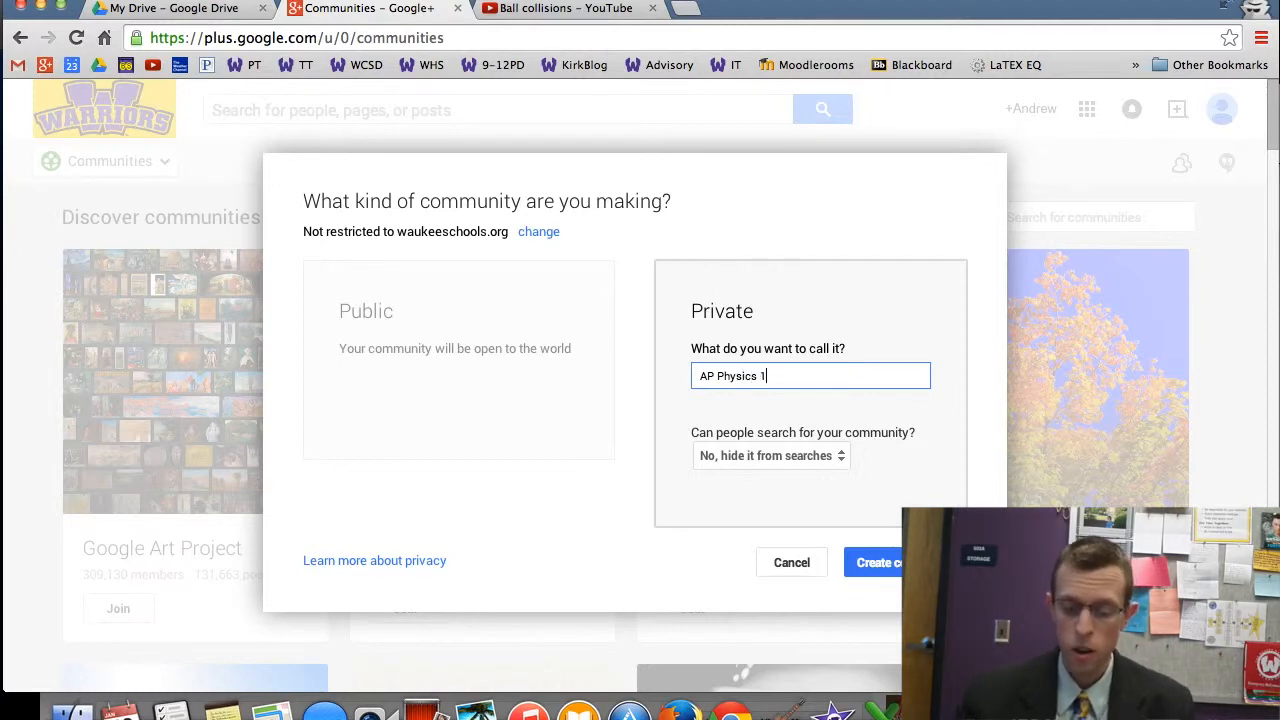
left_click(844, 455)
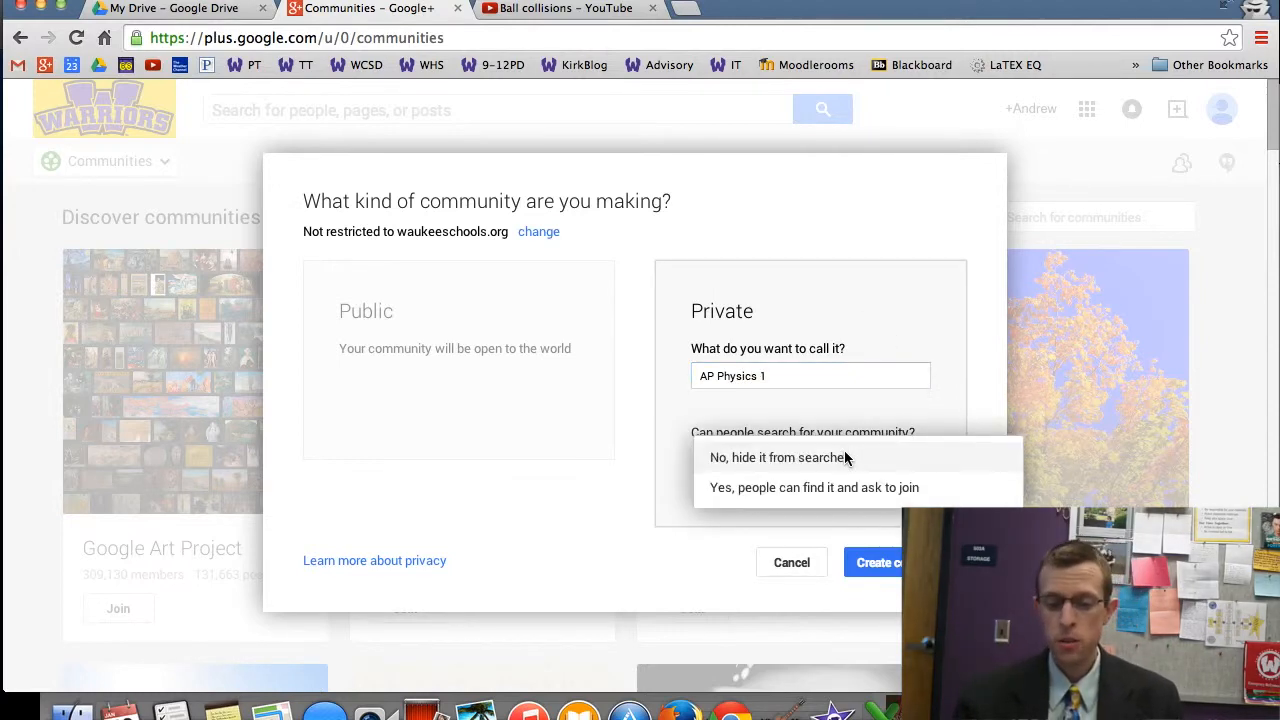
left_click(857, 489)
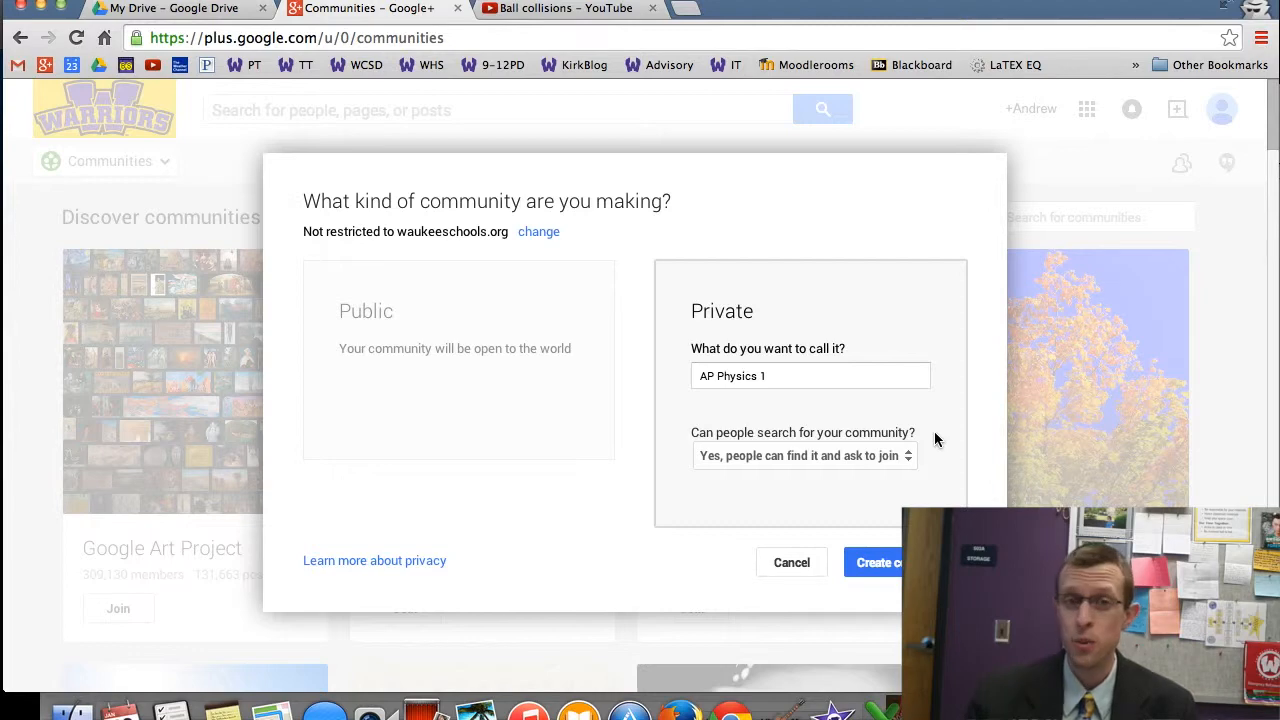
- Submit the new community, look over the similar communities, and create AP Physics 1 as a separate one
left_click(876, 562)
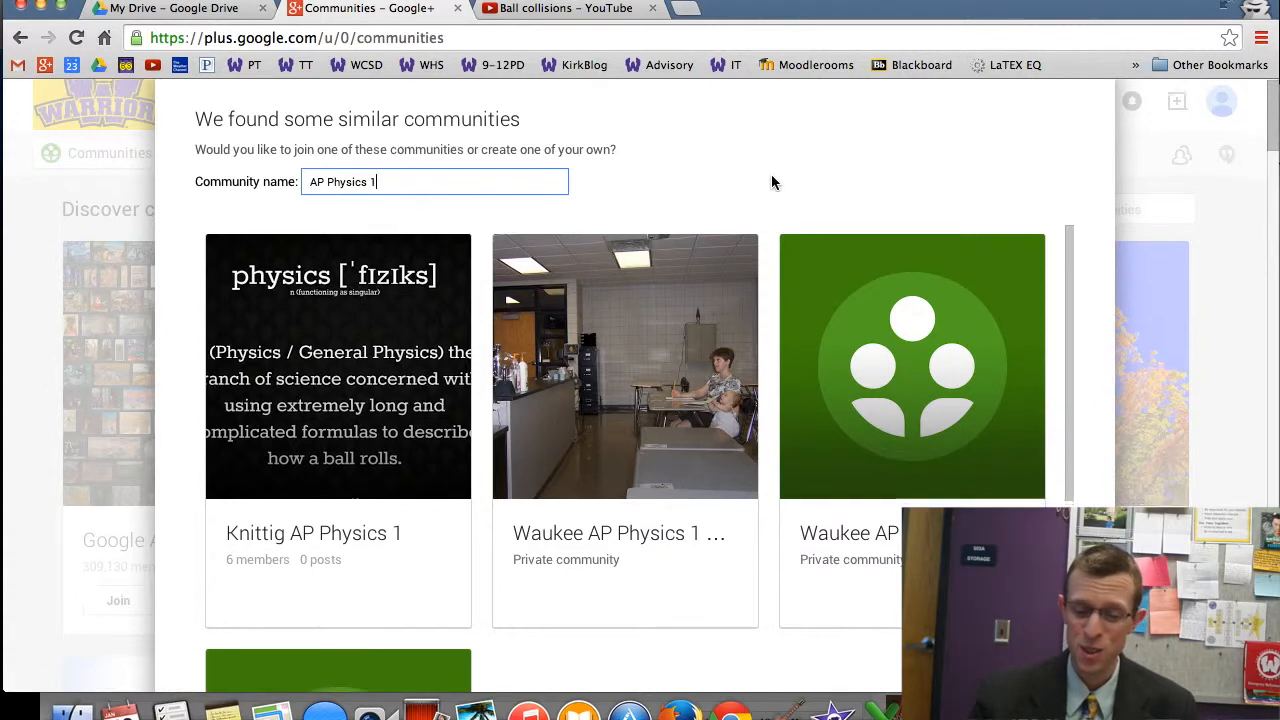
scroll(771, 170, "down", 3)
scroll(540, 535, "up", 3)
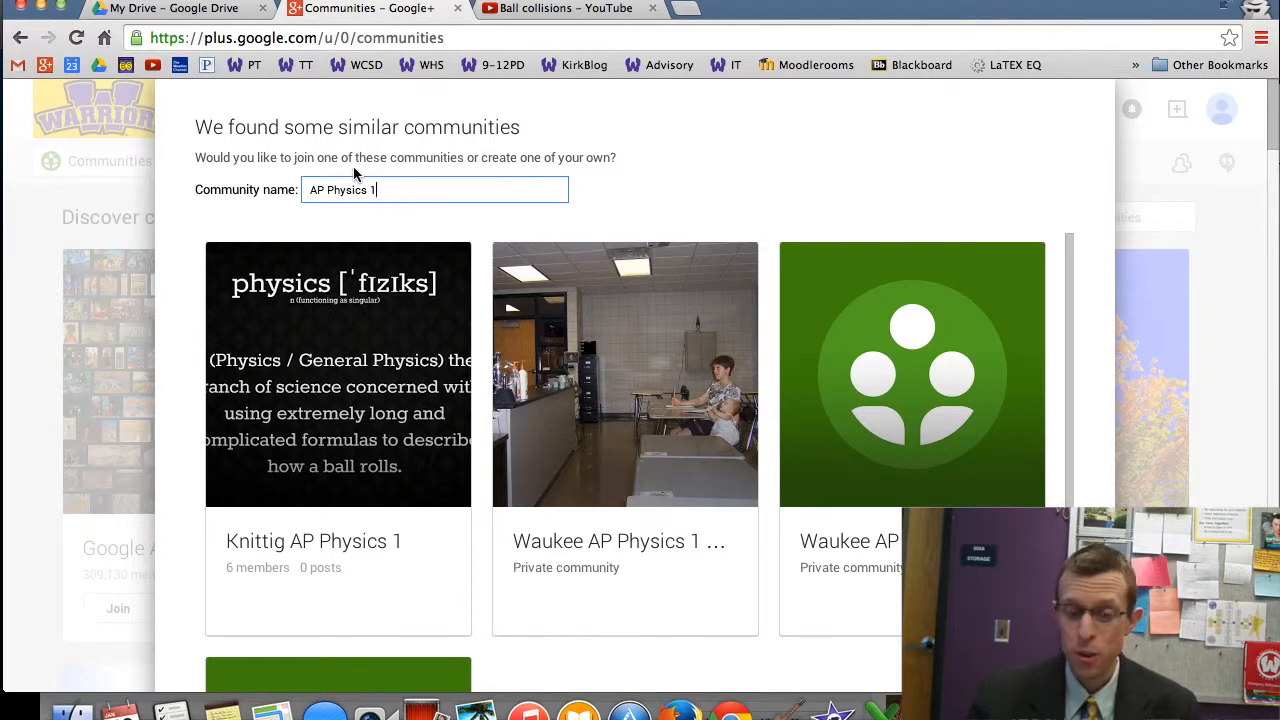
scroll(789, 188, "down", 5)
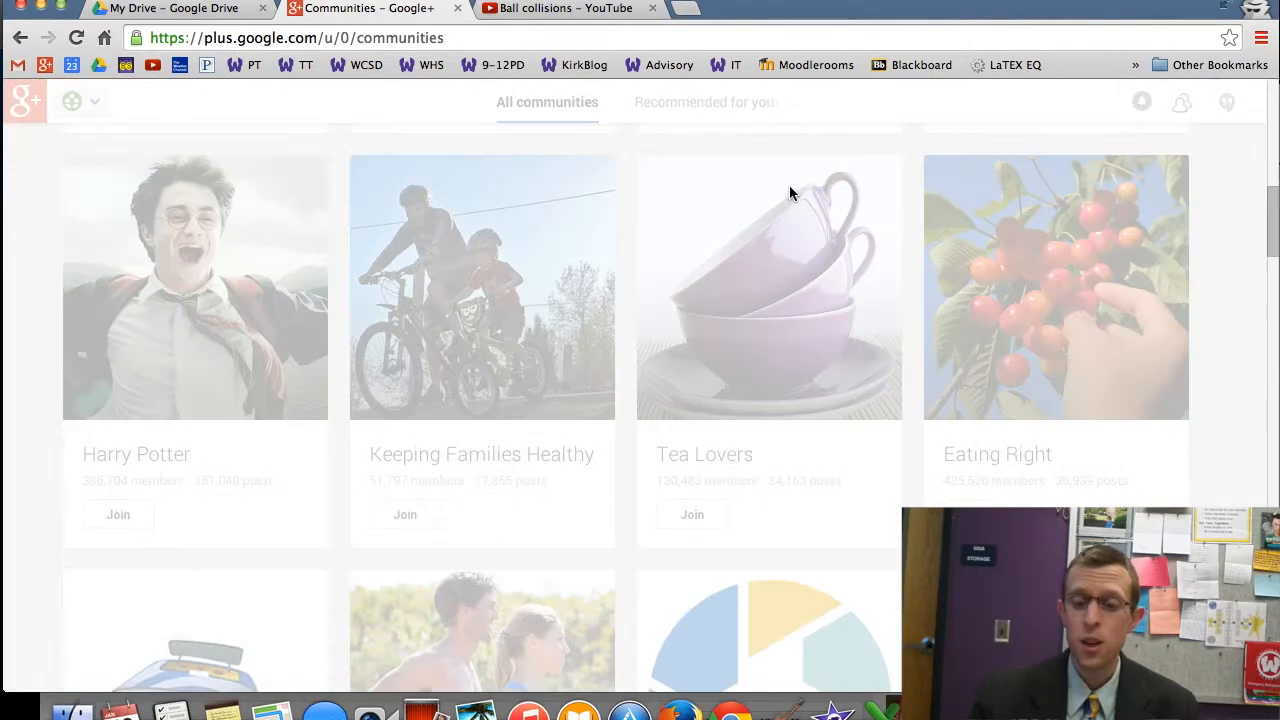
left_click(1030, 497)
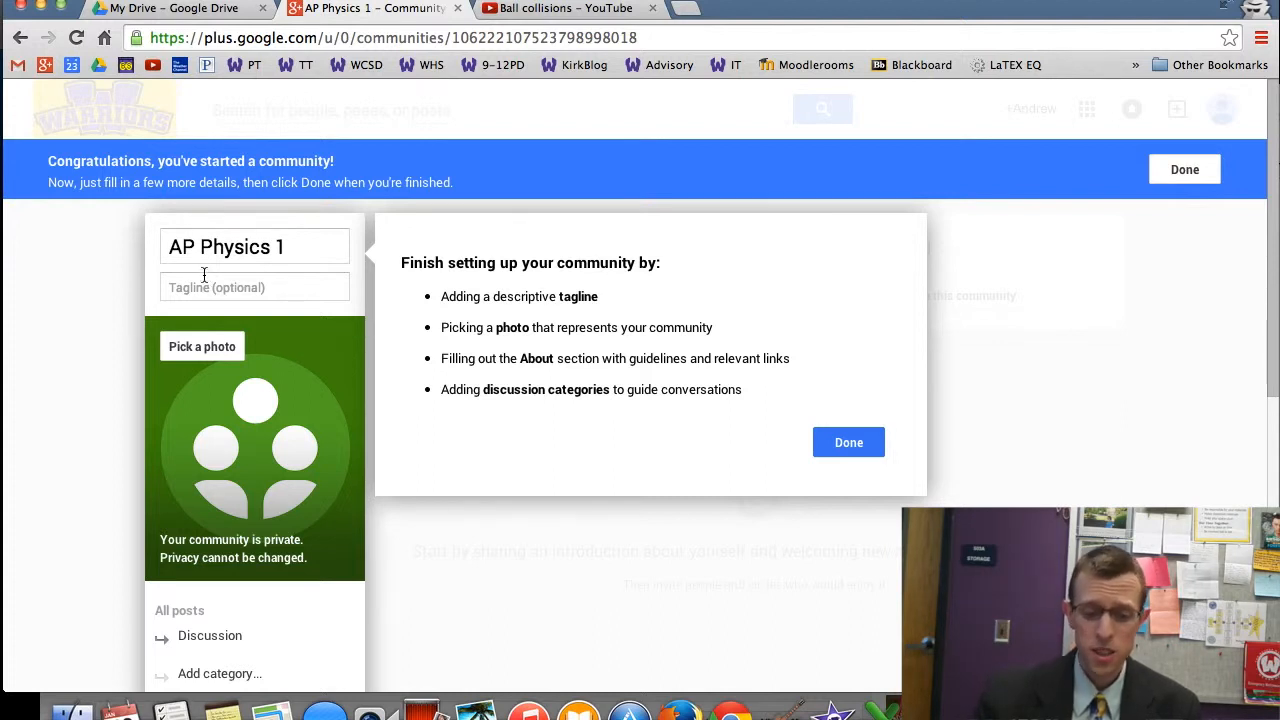
- Review the community's setup details, finish the setup with the defaults, and dismiss the initial invitation form
scroll(308, 405, "down", 1)
scroll(308, 405, "down", 2)
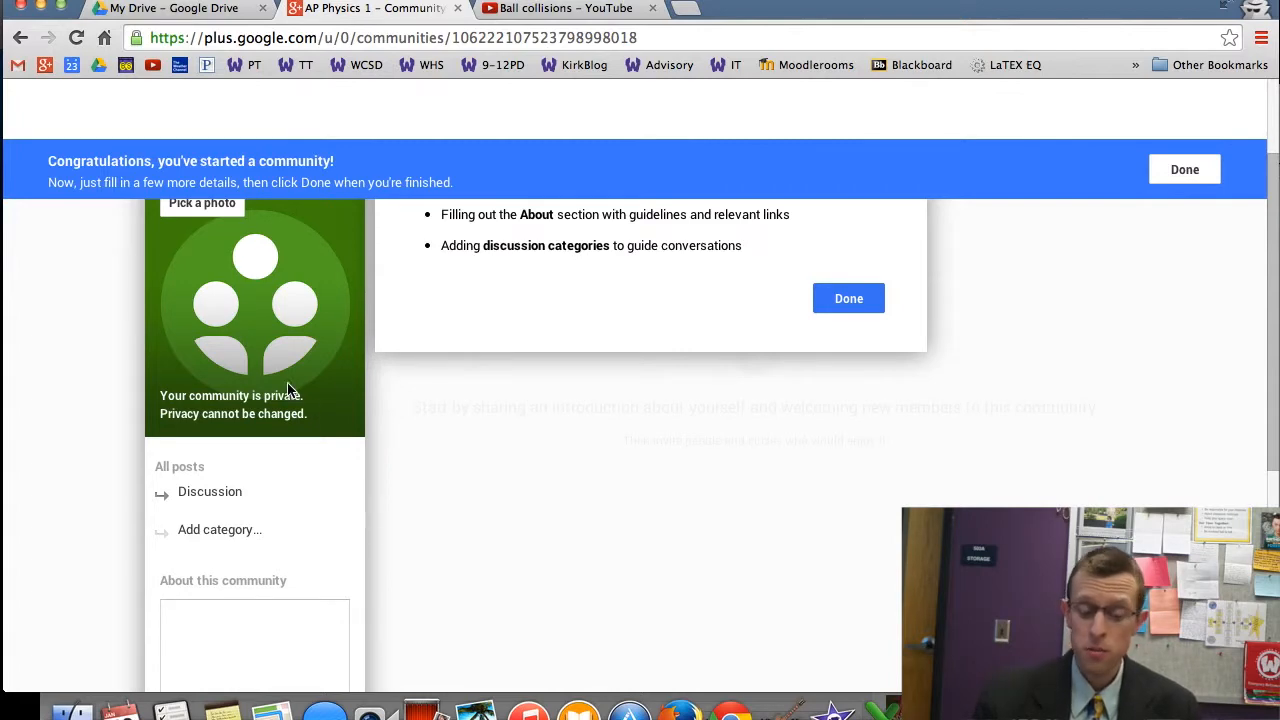
scroll(625, 388, "up", 3)
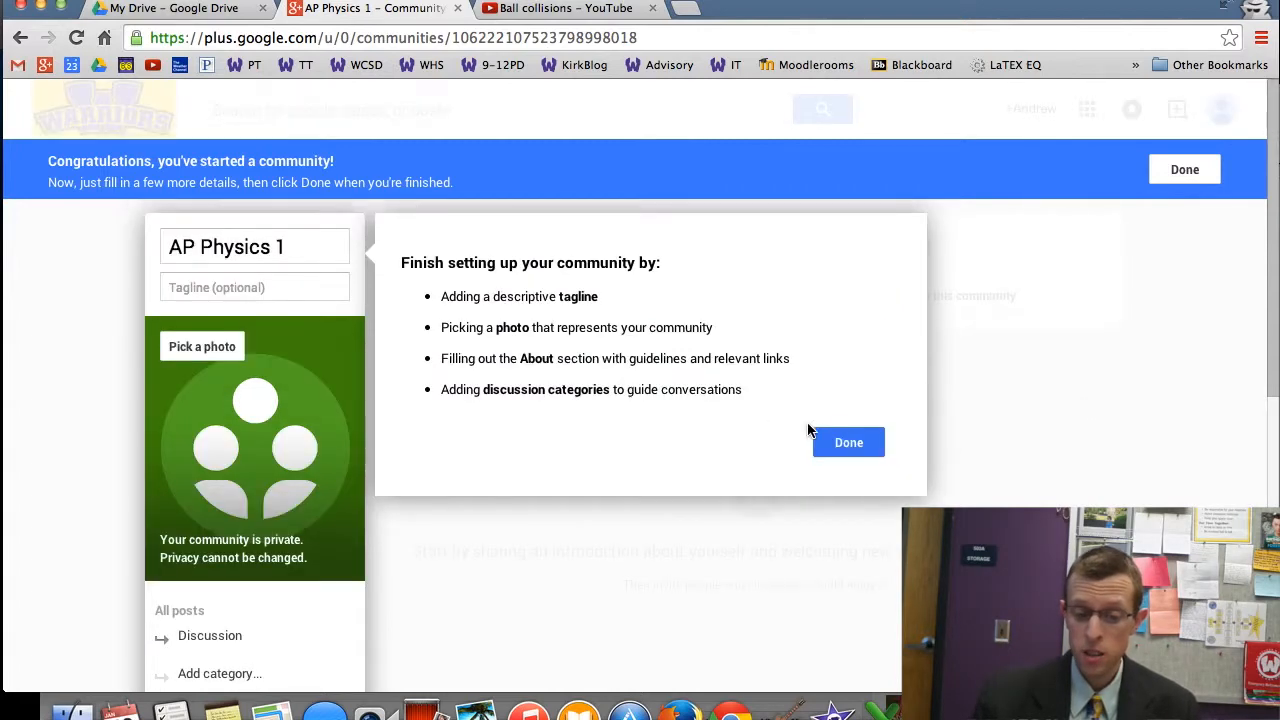
left_click(839, 443)
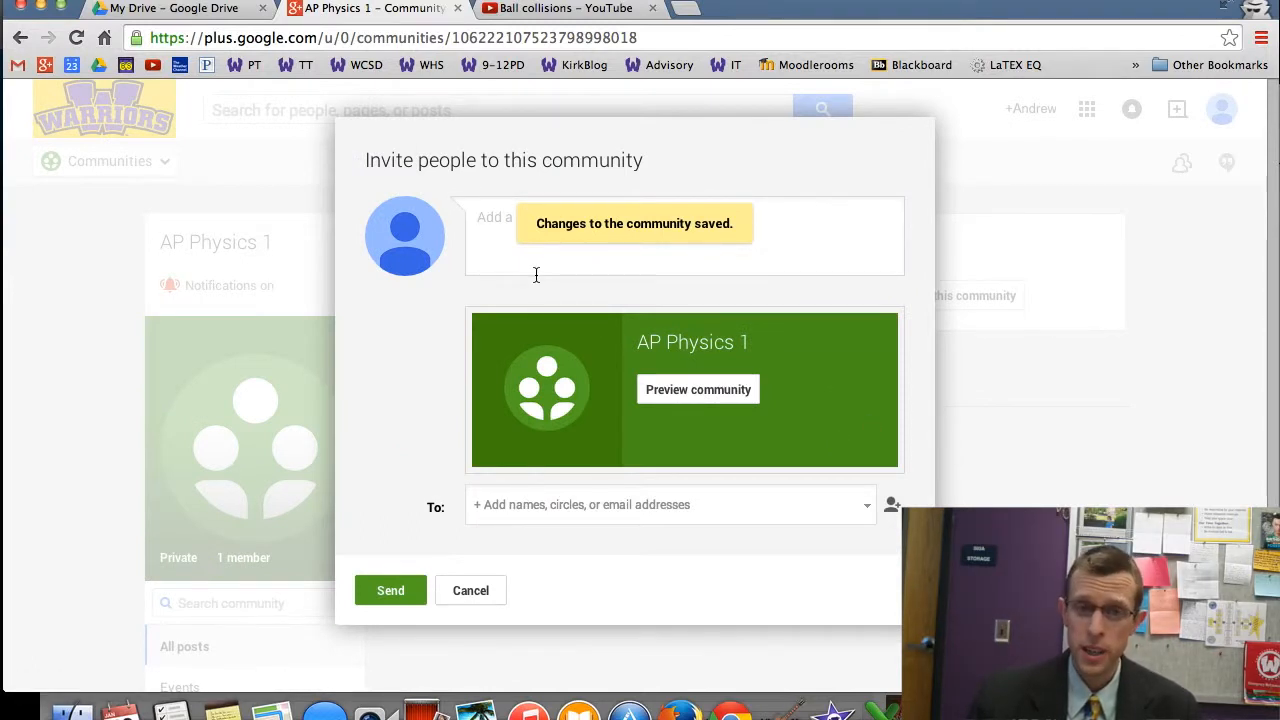
left_click(533, 218)
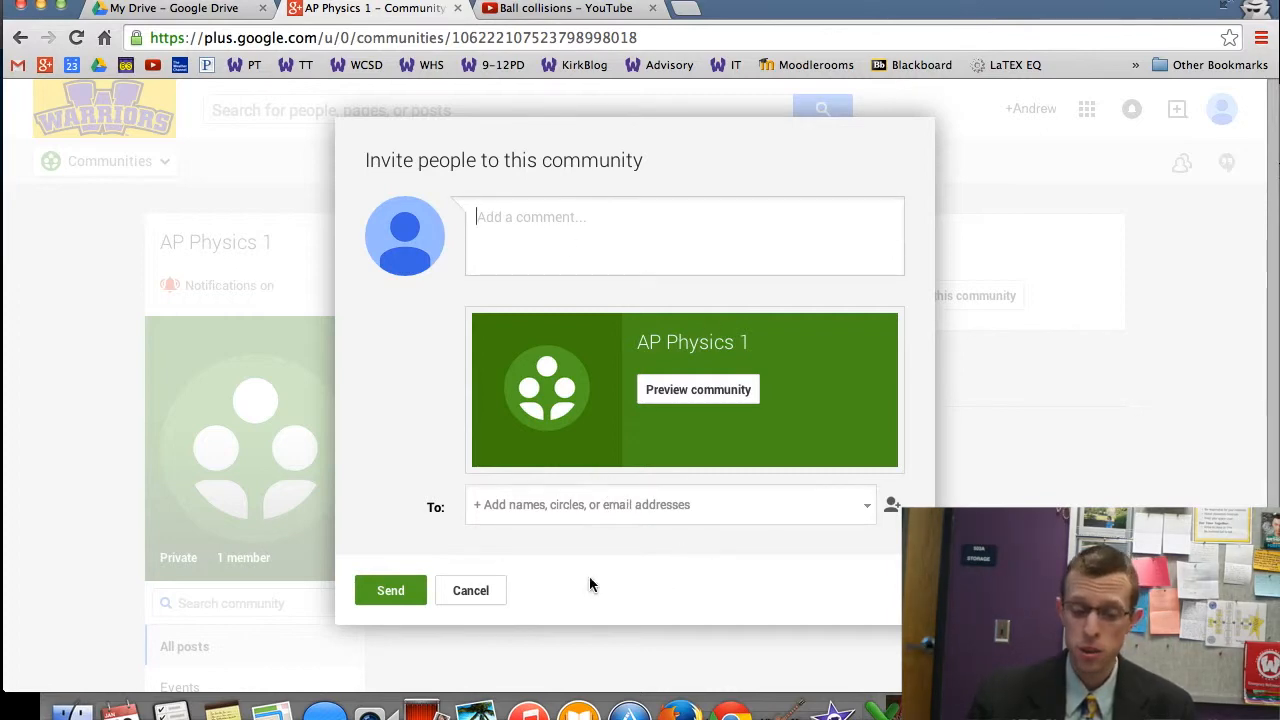
left_click(494, 590)
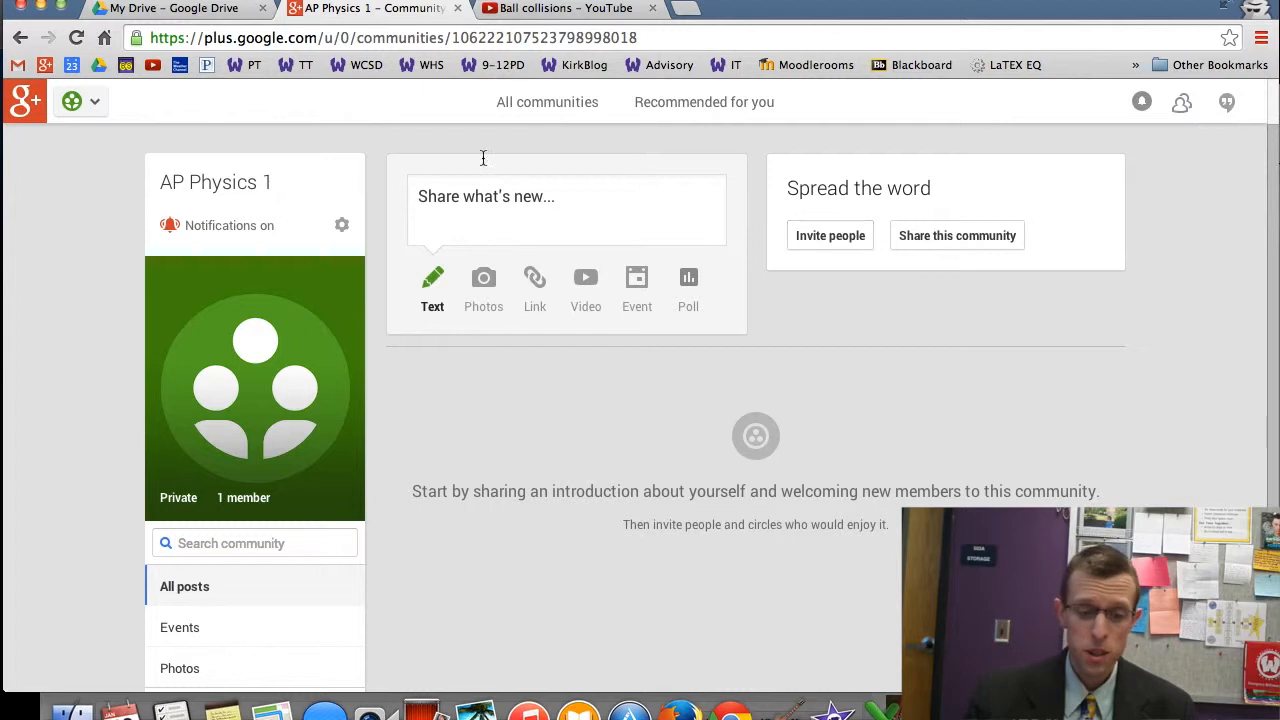
- Open the invitation form from the AP Physics 1 community's options and look through the circles offered as recipients
left_click(343, 229)
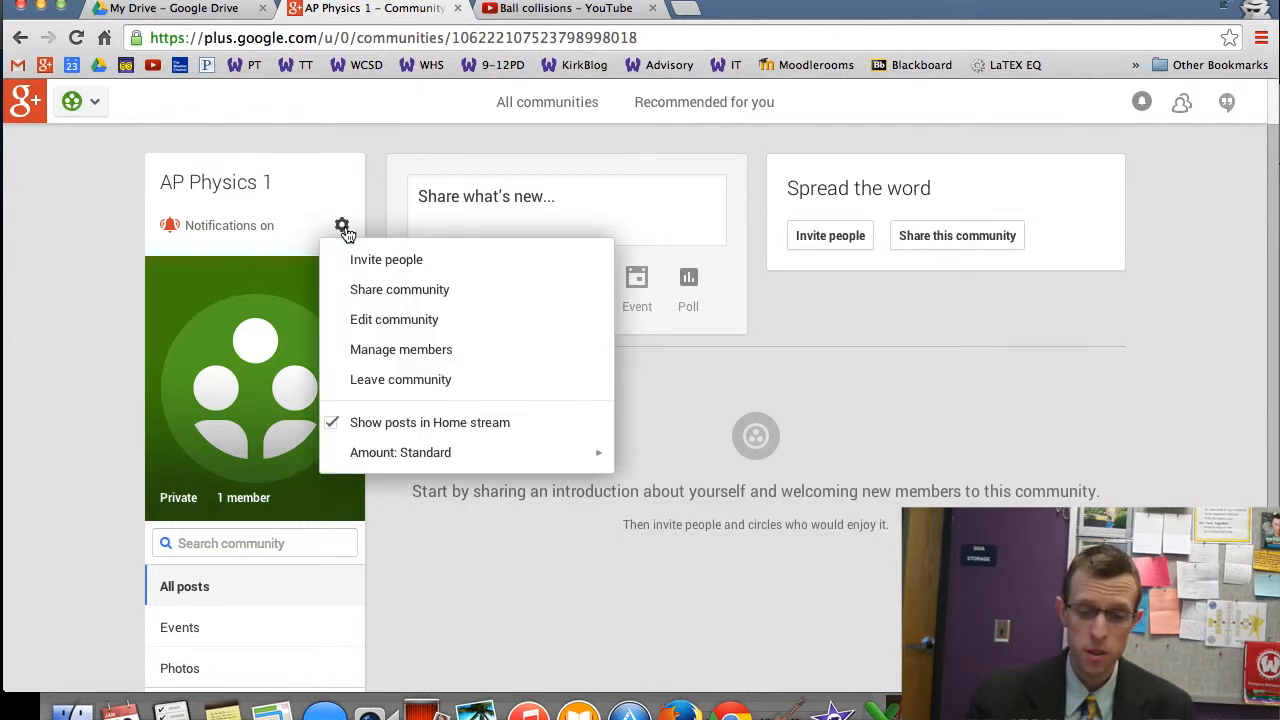
left_click(414, 263)
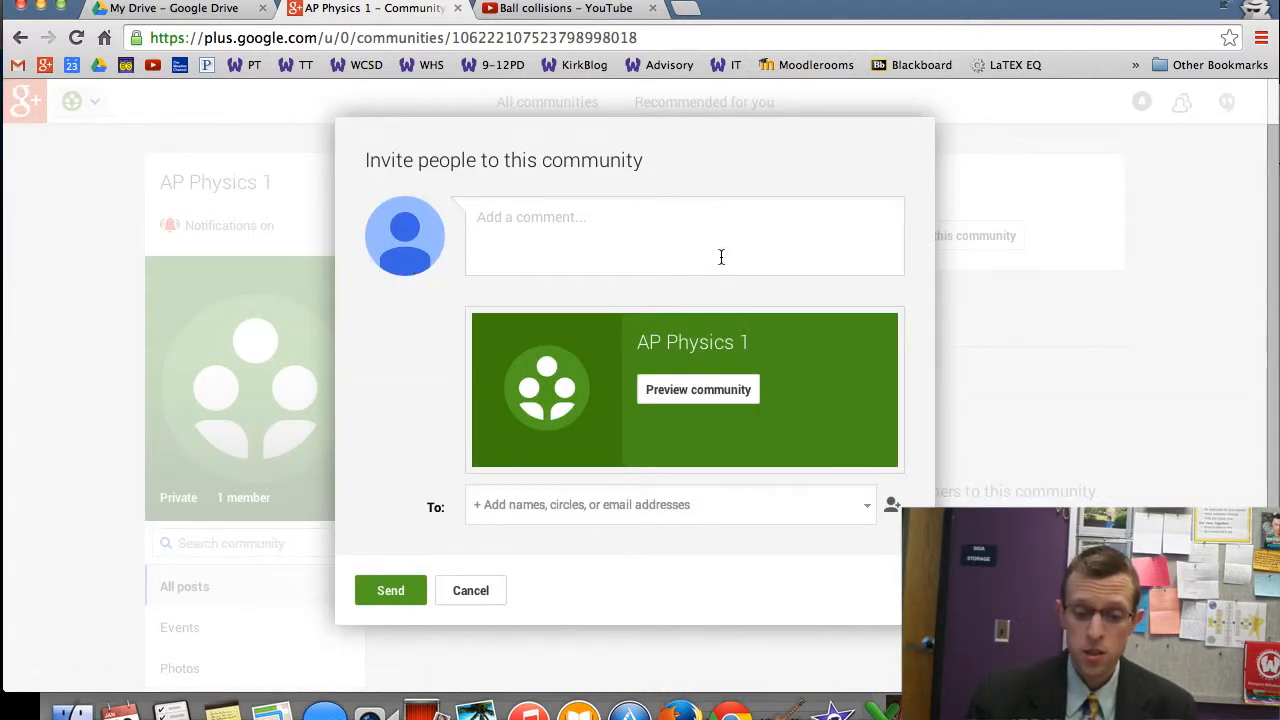
left_click(557, 229)
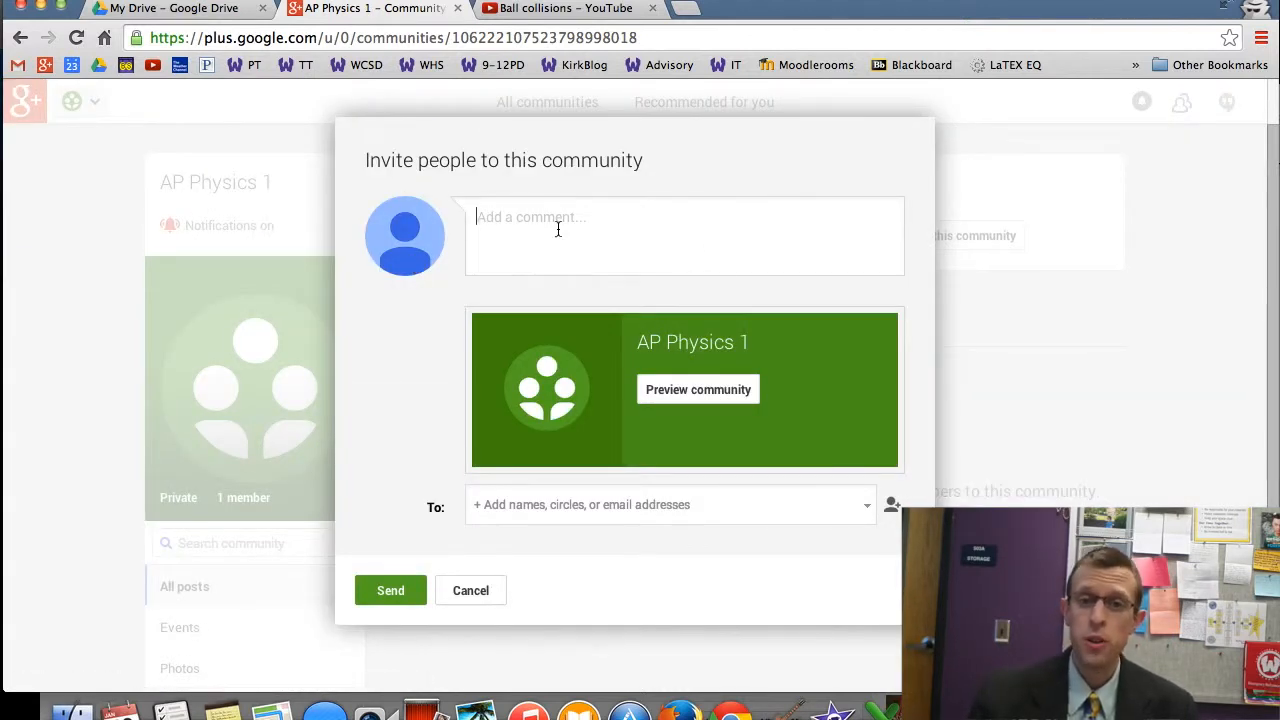
left_click(602, 506)
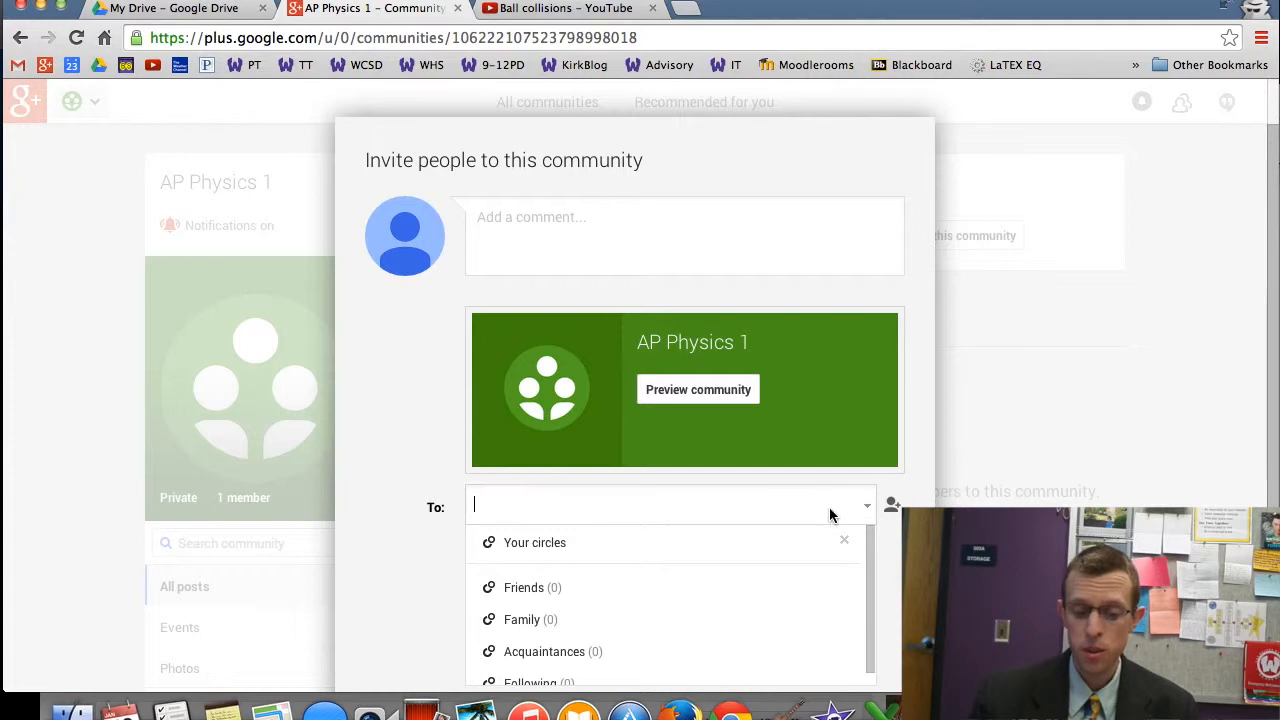
scroll(861, 567, "down", 1)
scroll(846, 486, "down", 2)
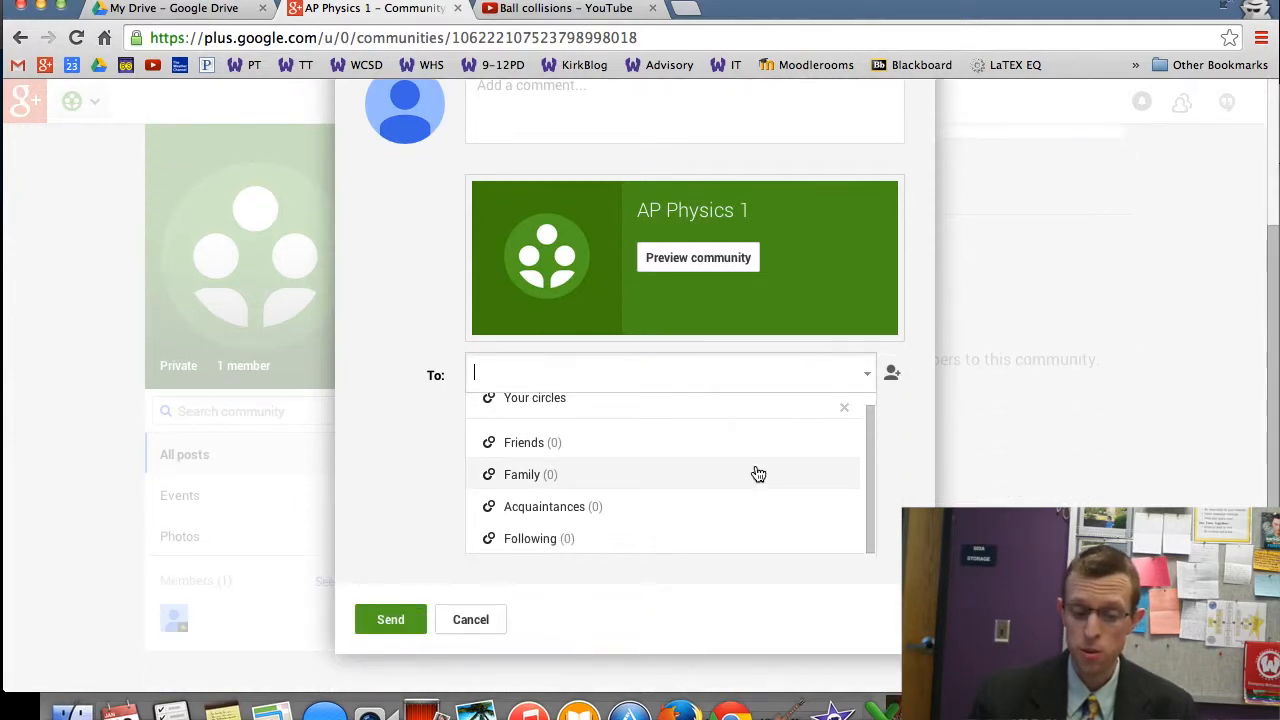
scroll(758, 474, "up", 4)
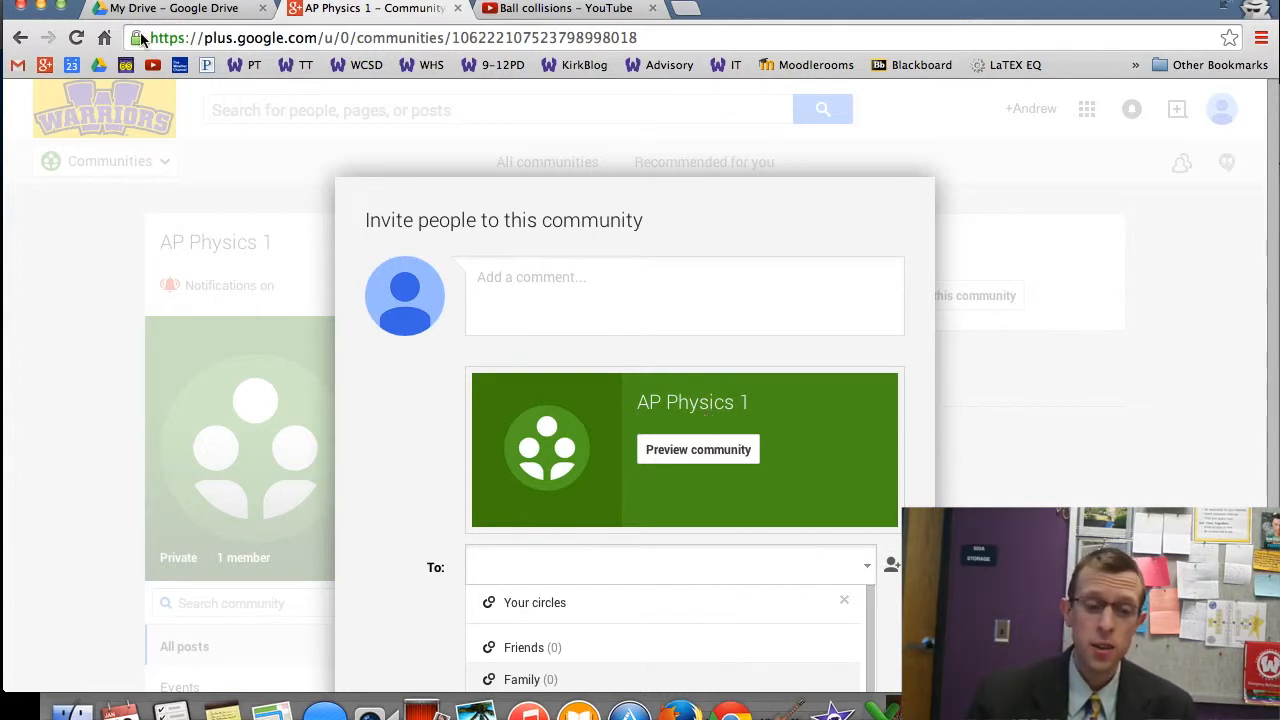
- Open the "Student information (Responses)" spreadsheet from Drive and copy the e-mail addresses in C2:C11
left_click(205, 8)
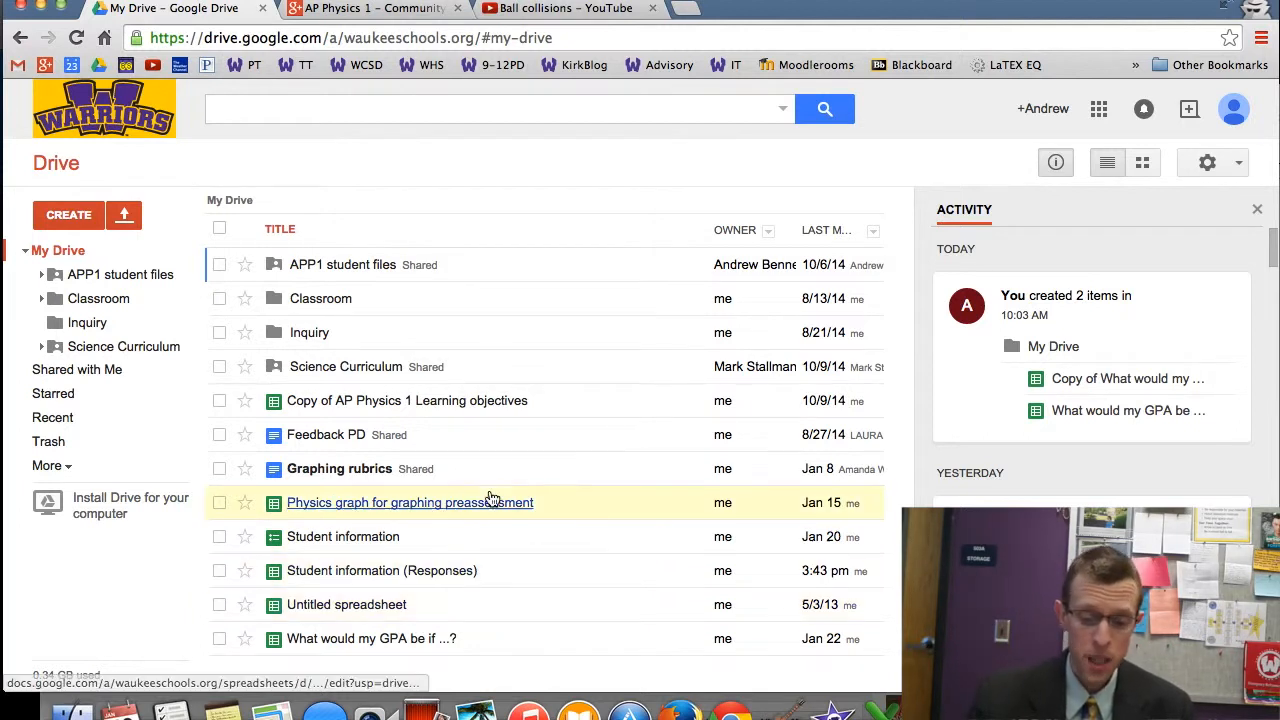
left_click(364, 578)
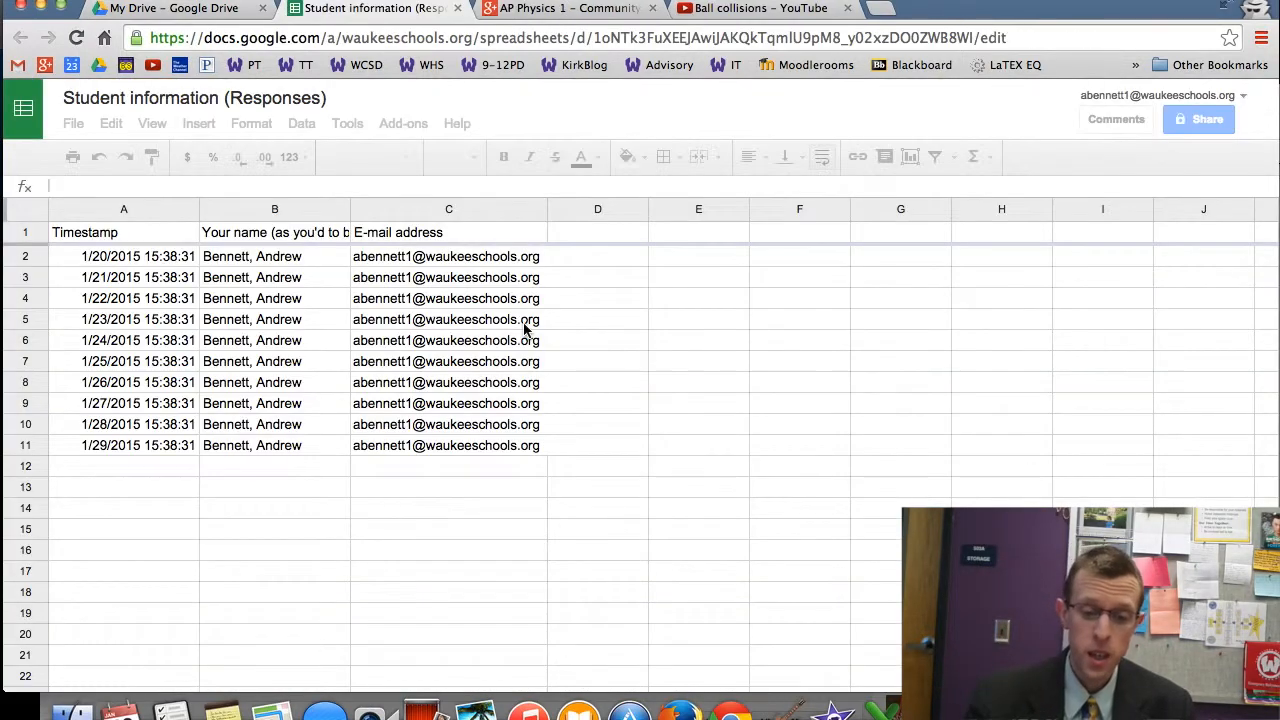
left_click(416, 262)
left_click_drag(416, 262, 437, 446)
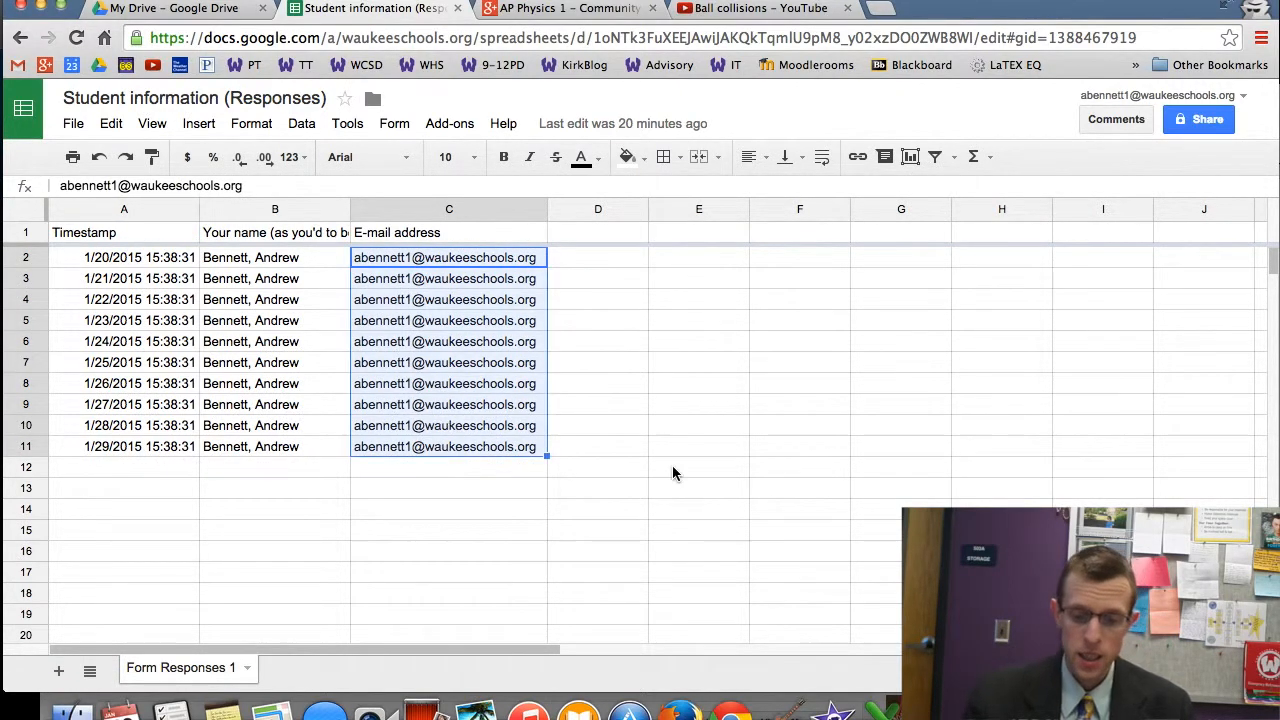
right_click(534, 362)
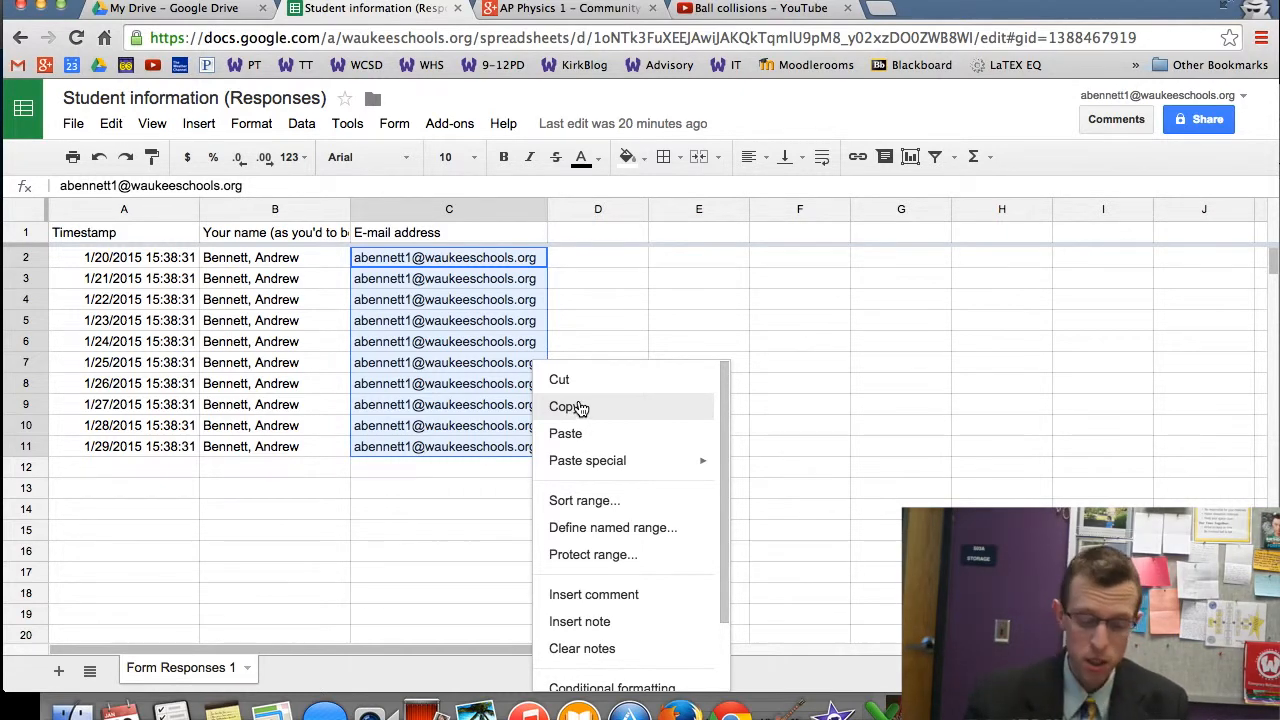
left_click(567, 407)
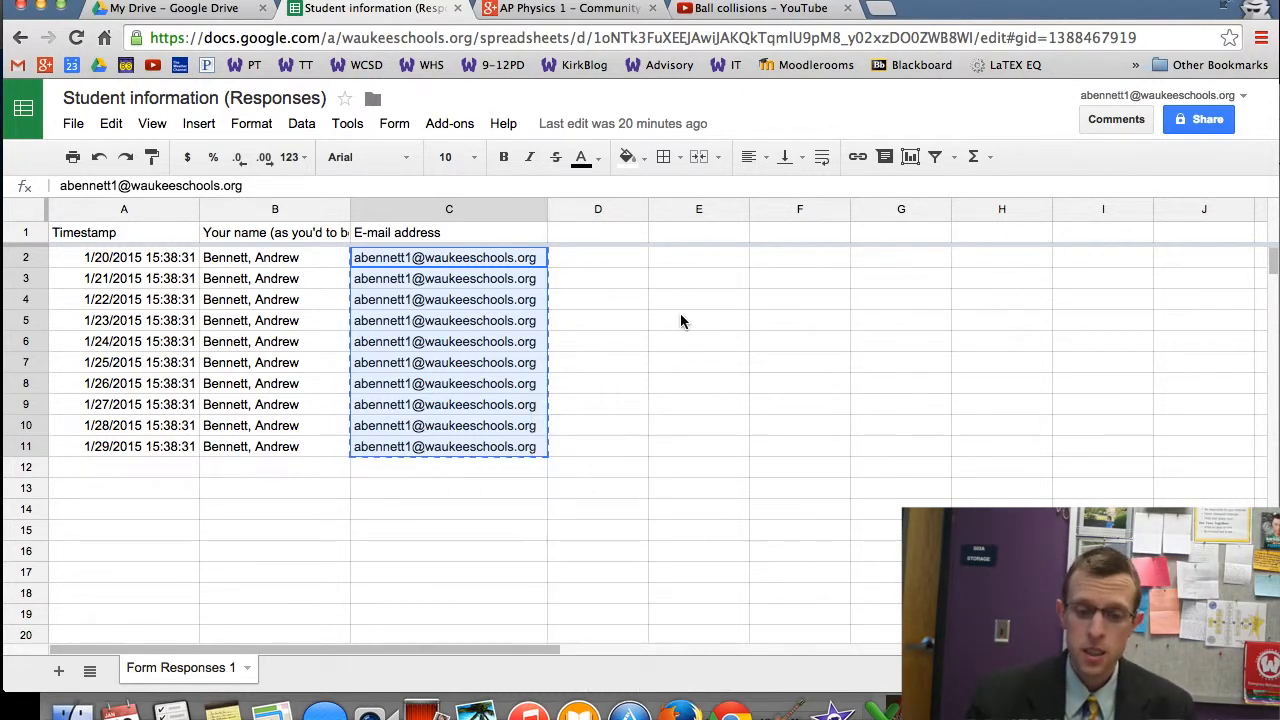
- Return to the AP Physics 1 invitation and paste the copied e-mail addresses as its recipients
left_click(567, 10)
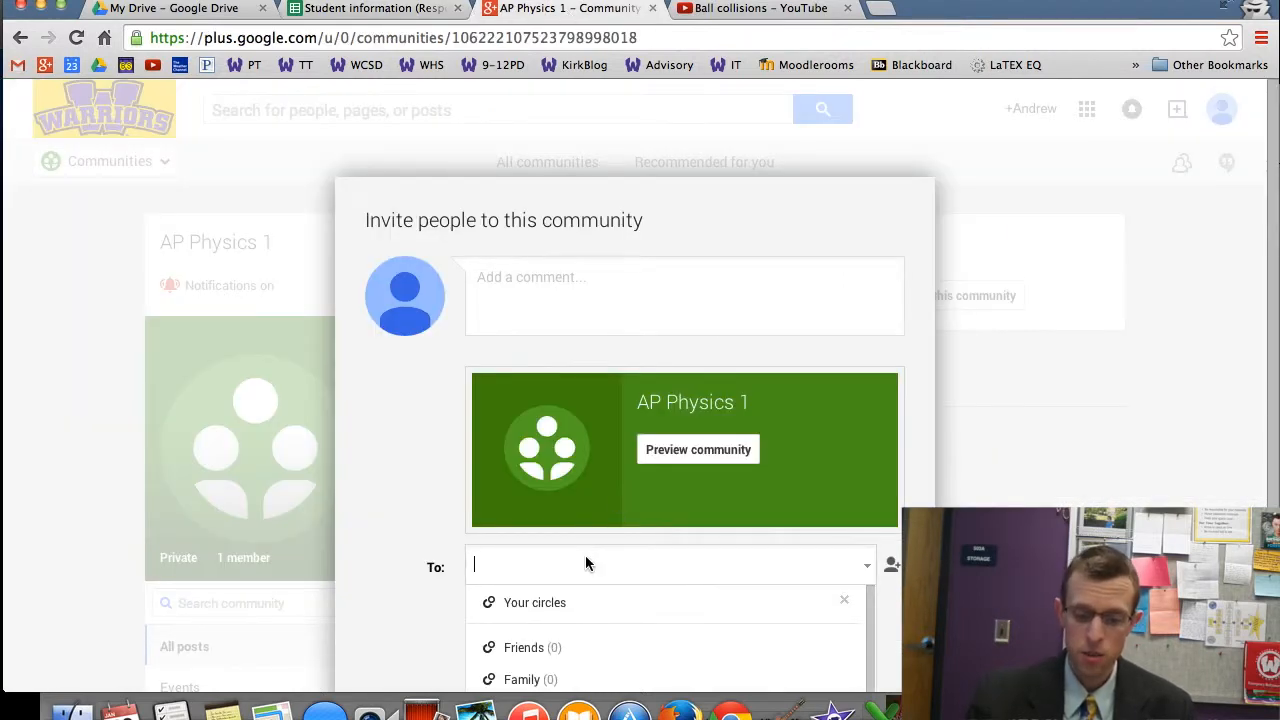
right_click(552, 563)
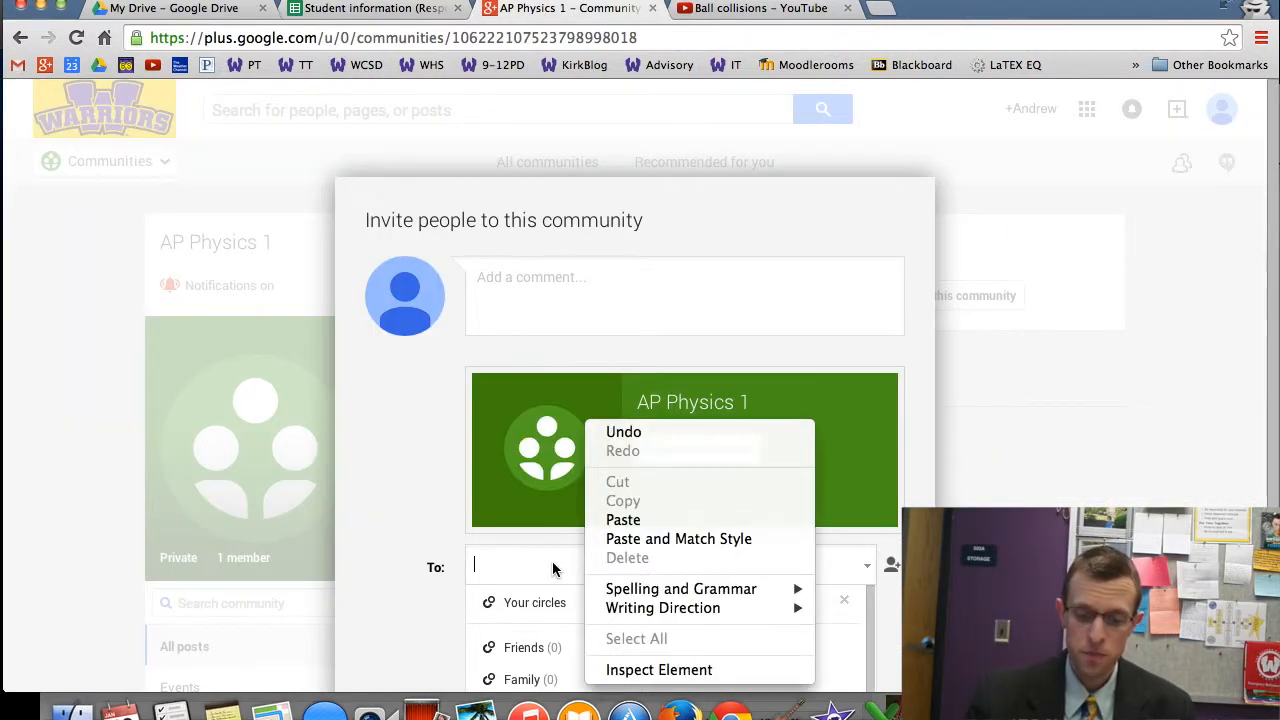
left_click(621, 519)
scroll(944, 375, "down", 3)
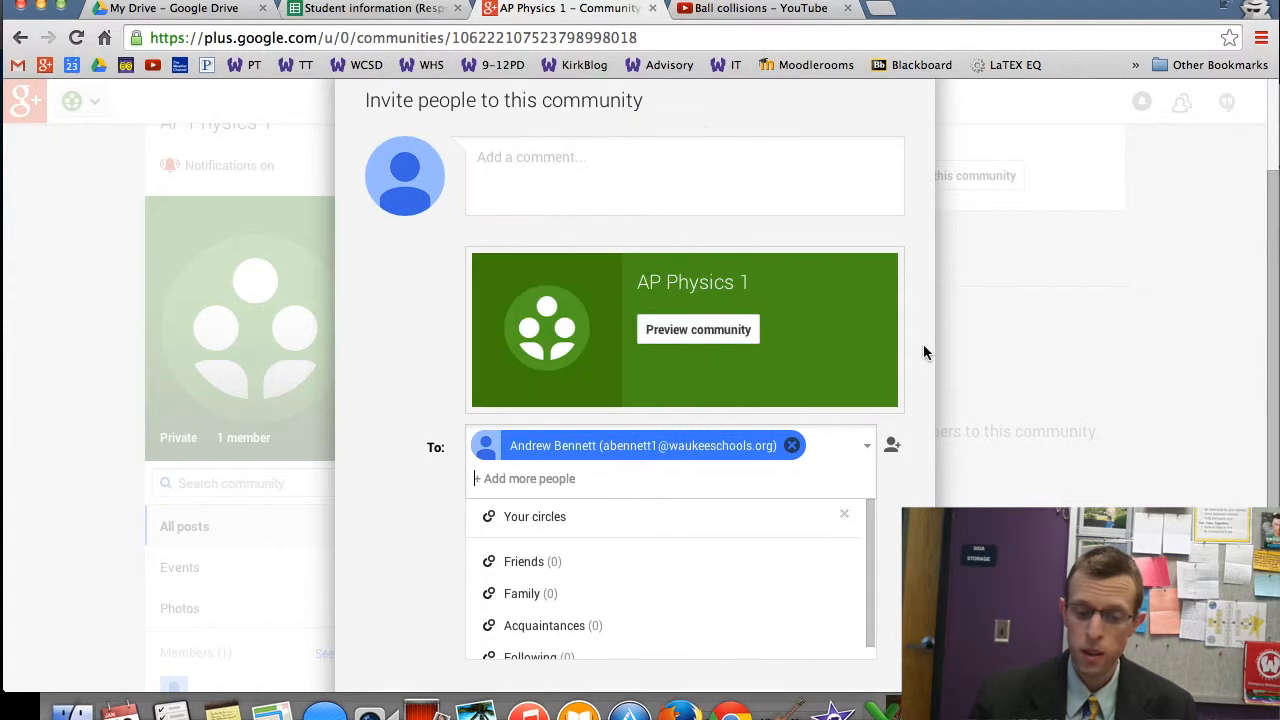
scroll(923, 344, "down", 2)
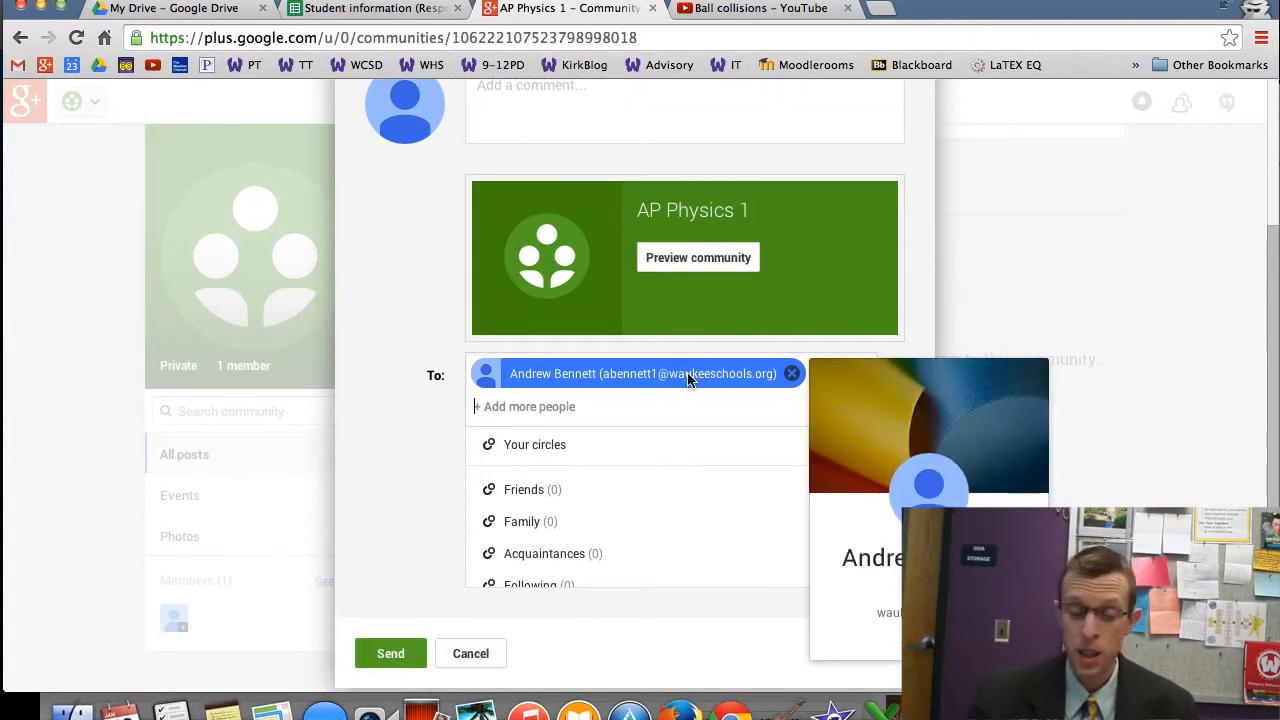
scroll(629, 560, "down", 1)
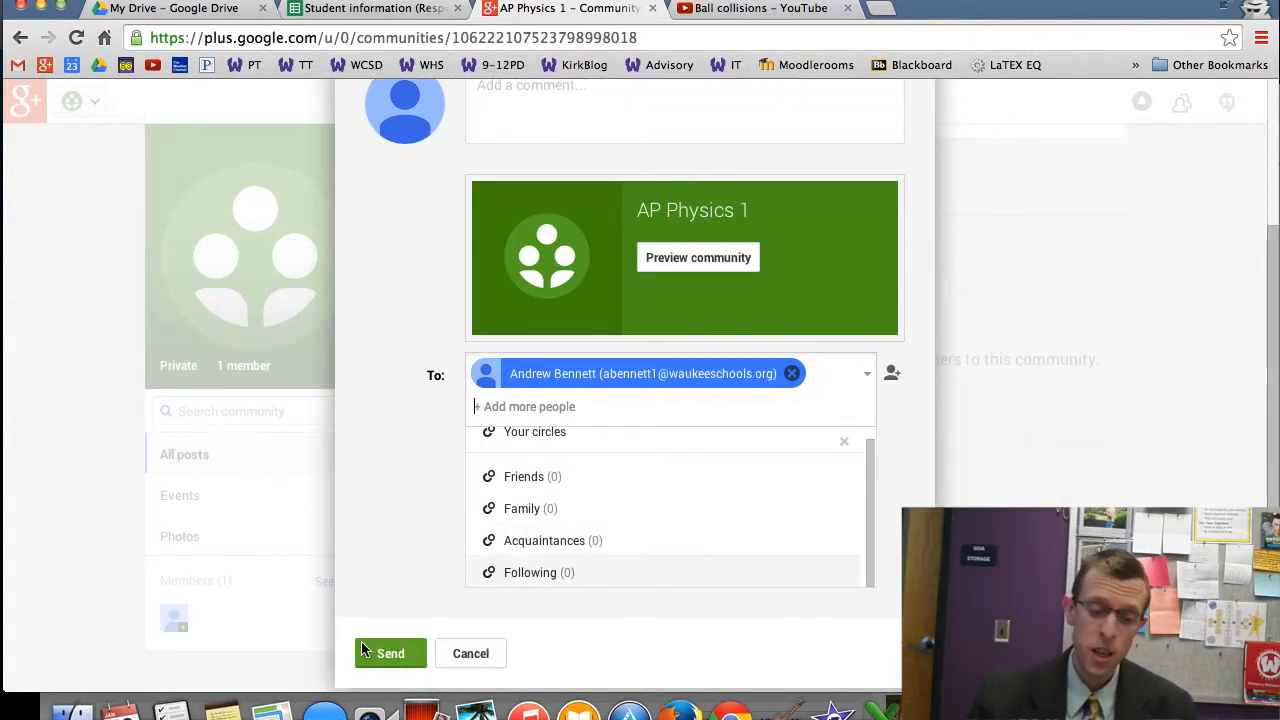